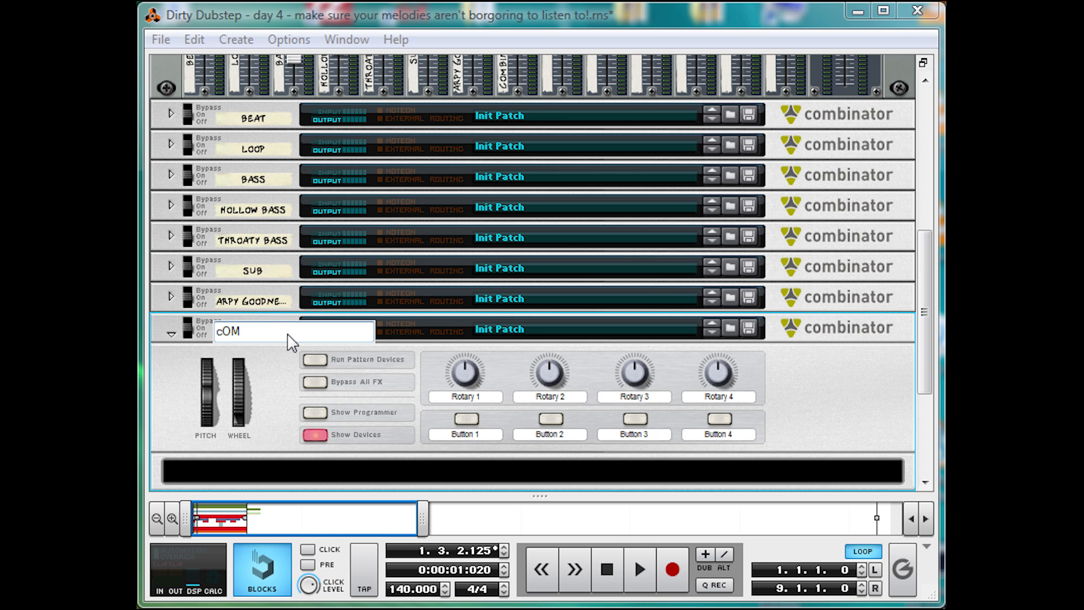
# - Name the last Combinator in the rack "COMB-Y LEAD"
pyautogui.write('-Y')
pyautogui.write(' LEAD')
pyautogui.press('Return')
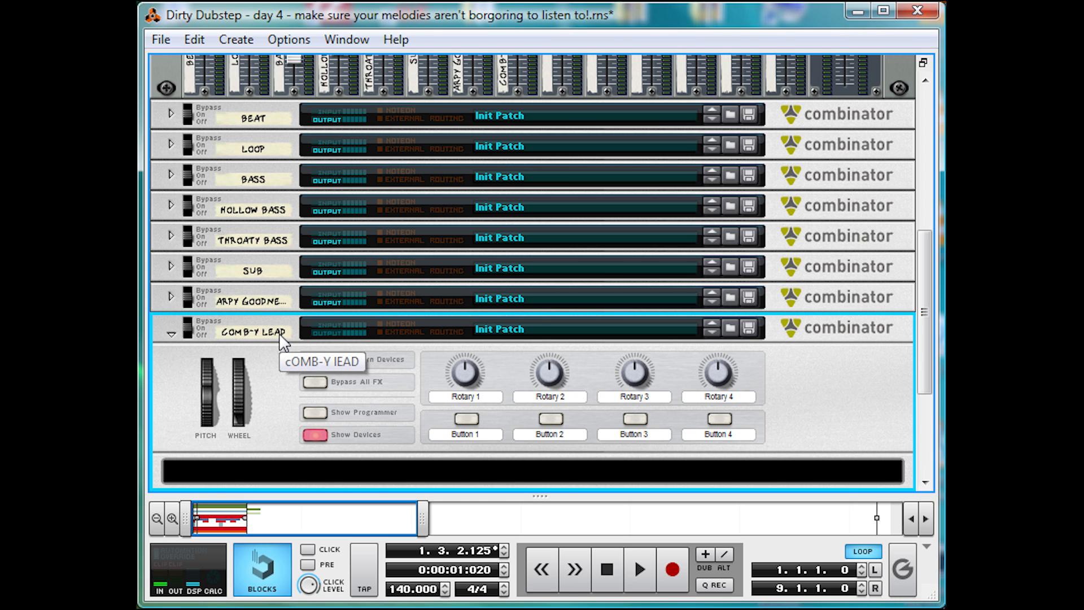
# - Create a Thor Polysonic Synthesizer inside the Comb-y Lead Combinator and initialize its patch
pyautogui.scroll(-2, 316, 401)
pyautogui.rightClick(416, 404)
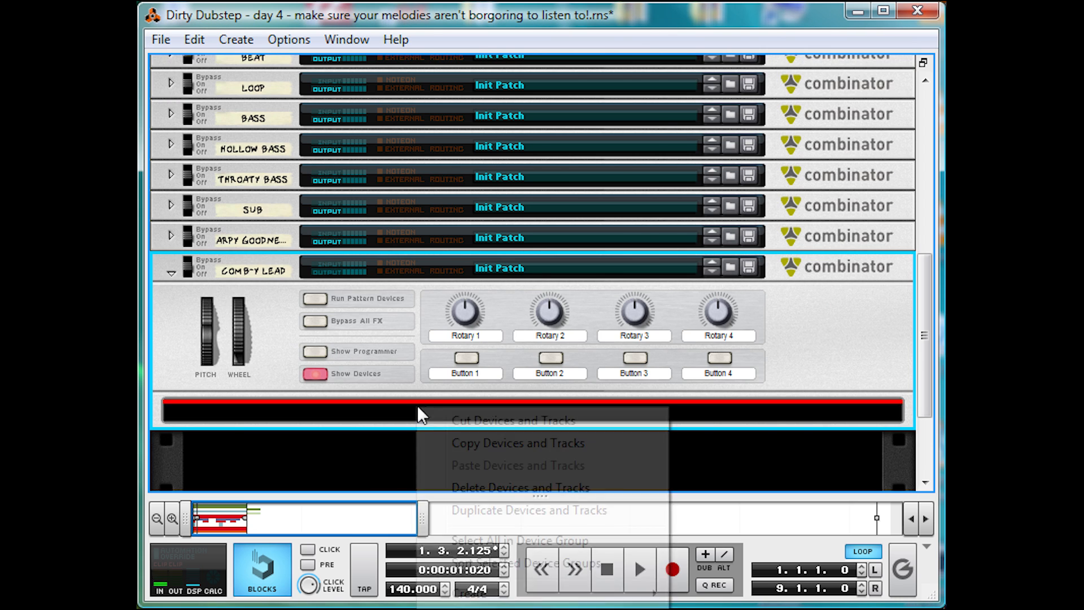
pyautogui.moveTo(621, 591)
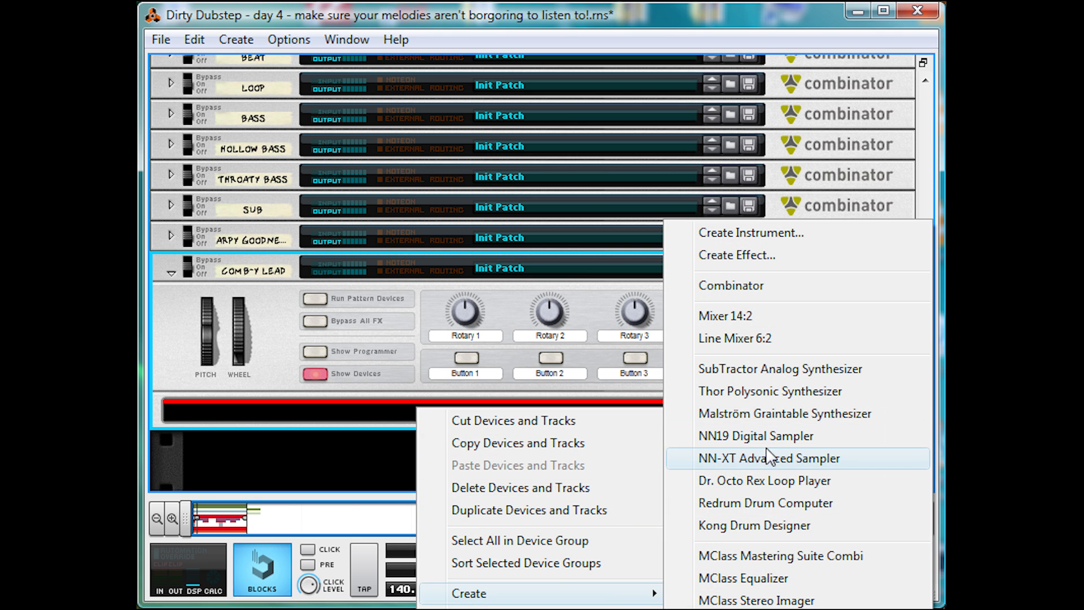
pyautogui.click(771, 399)
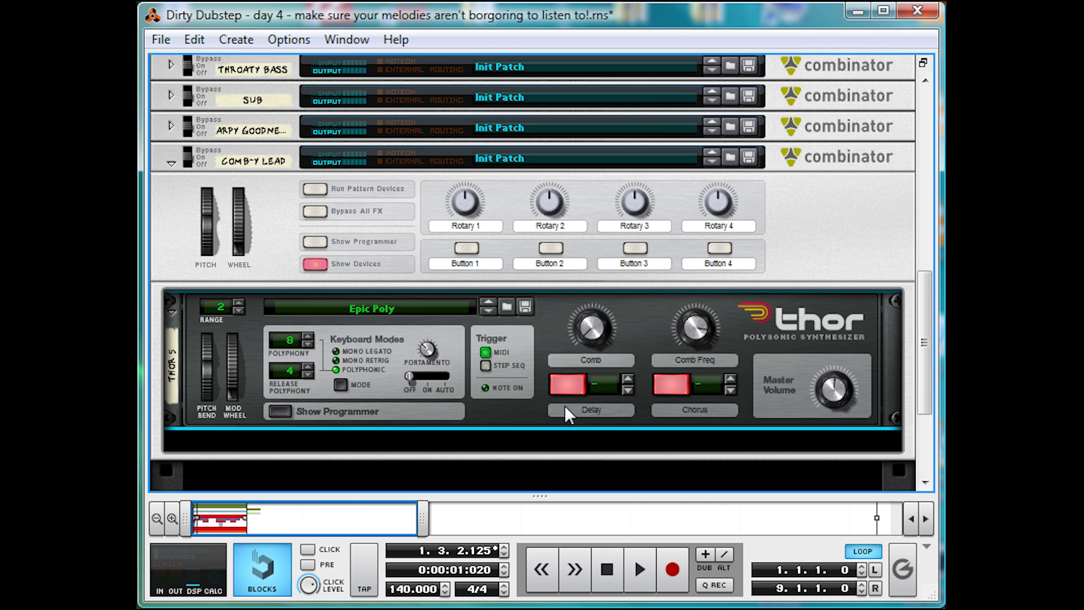
pyautogui.rightClick(488, 329)
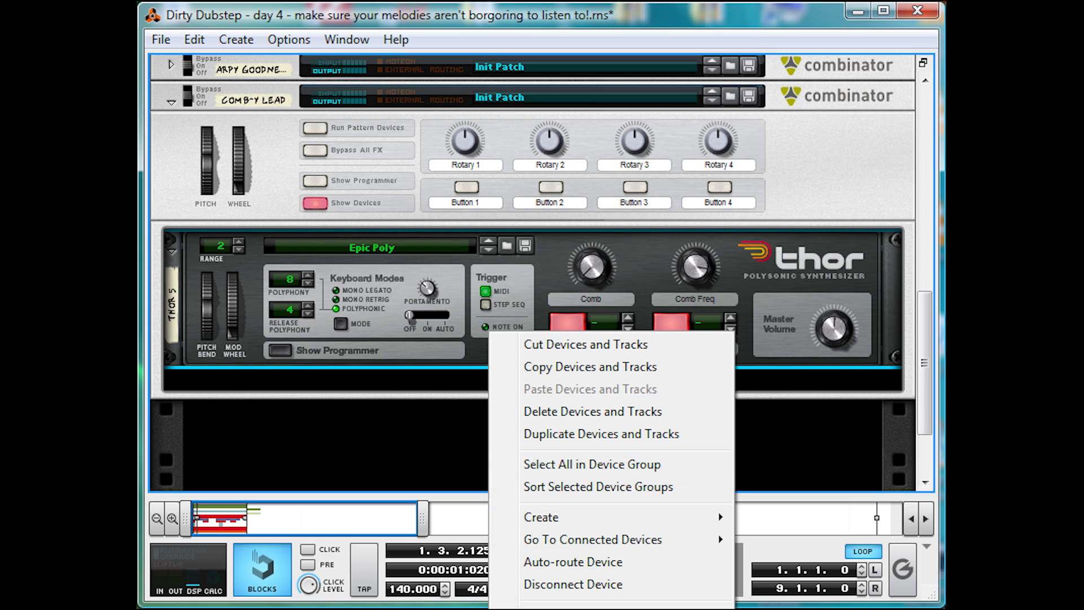
pyautogui.click(565, 608)
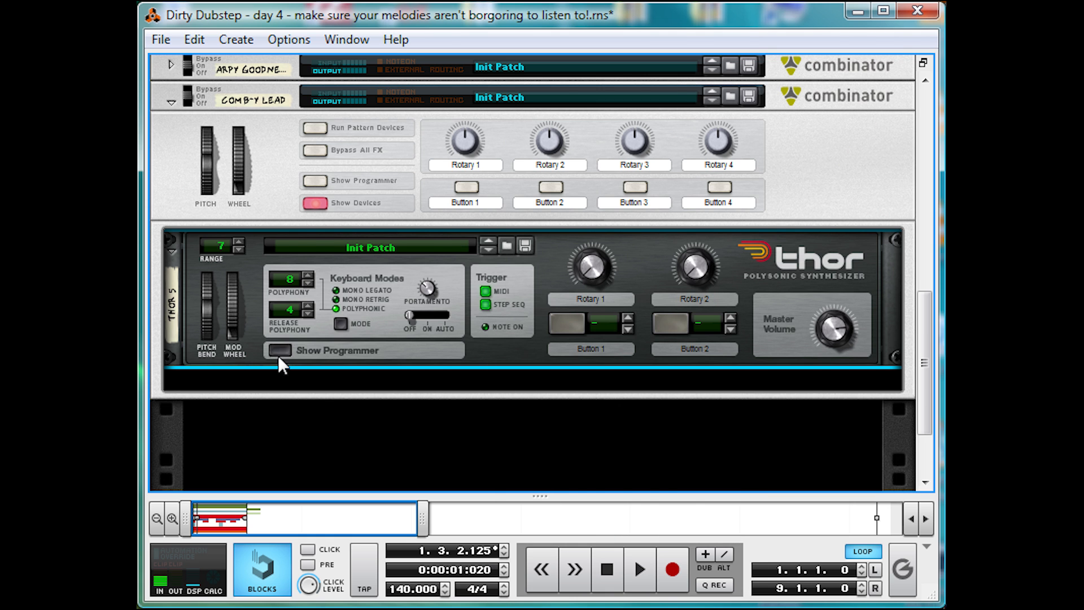
# - Show Thor's programmer in an enlarged rack view and set Osc 1 to a square wave with pulse width 66
pyautogui.click(279, 354)
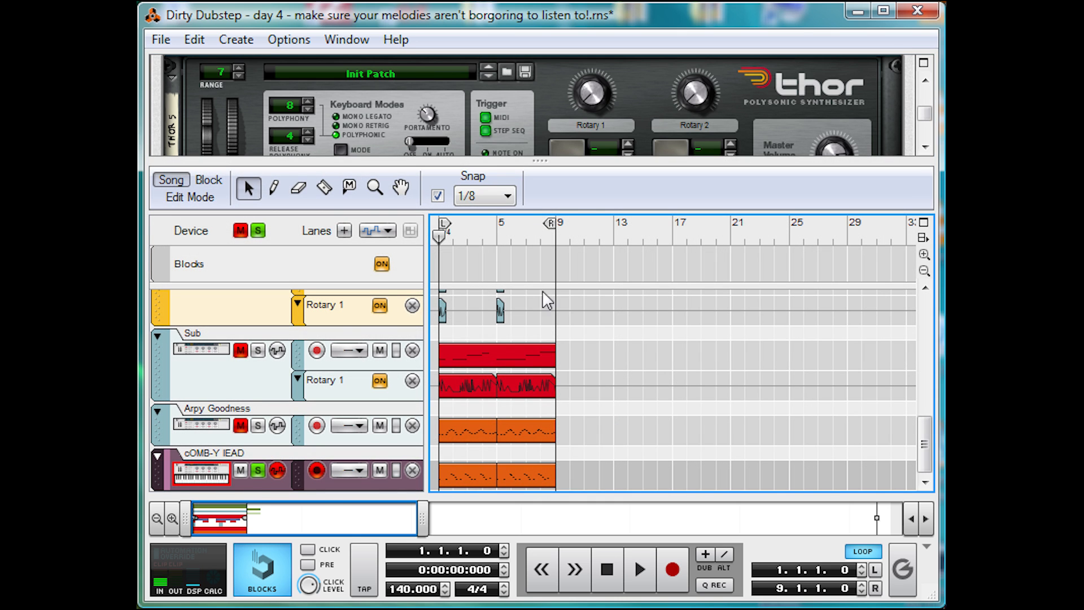
pyautogui.moveTo(537, 162); pyautogui.dragTo(534, 471)
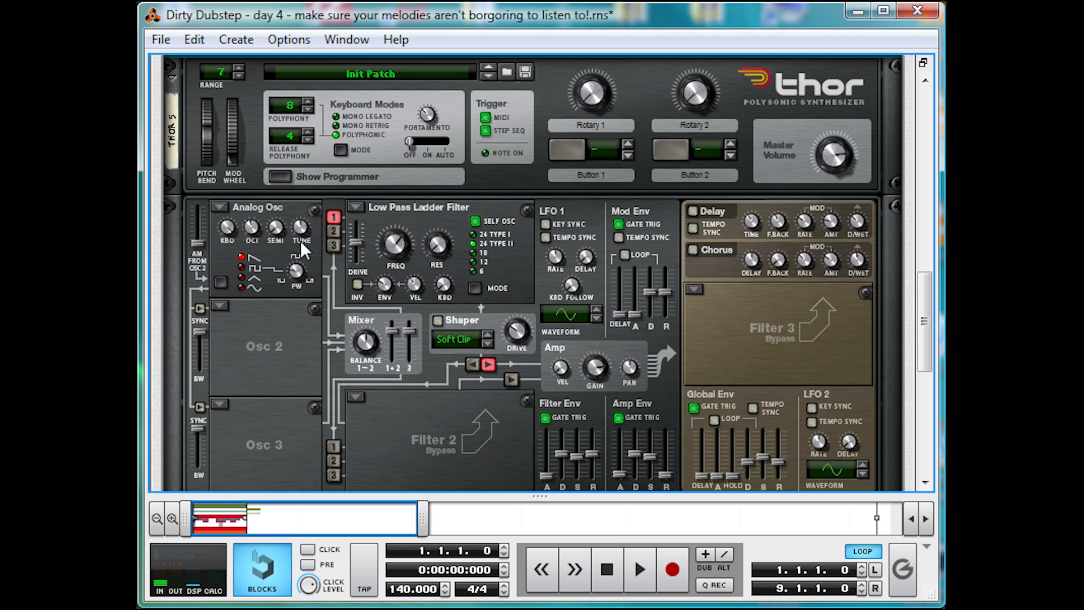
pyautogui.moveTo(298, 273); pyautogui.dragTo(306, 253)
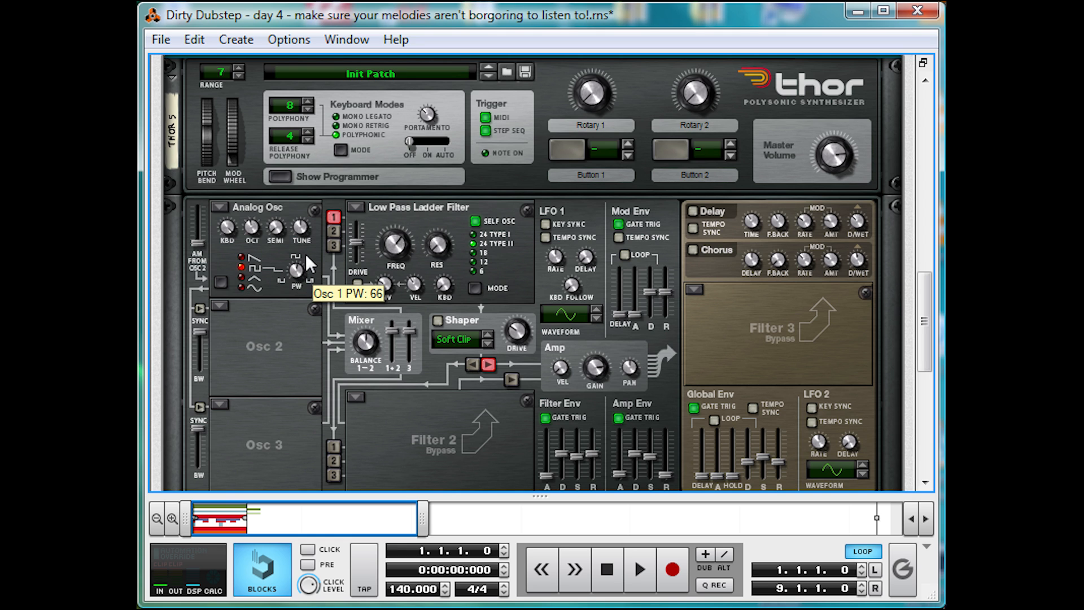
# - Load a Multi Oscillator as Osc 2 with Interval detune at amount 38 and route it into Filter 1
pyautogui.click(218, 304)
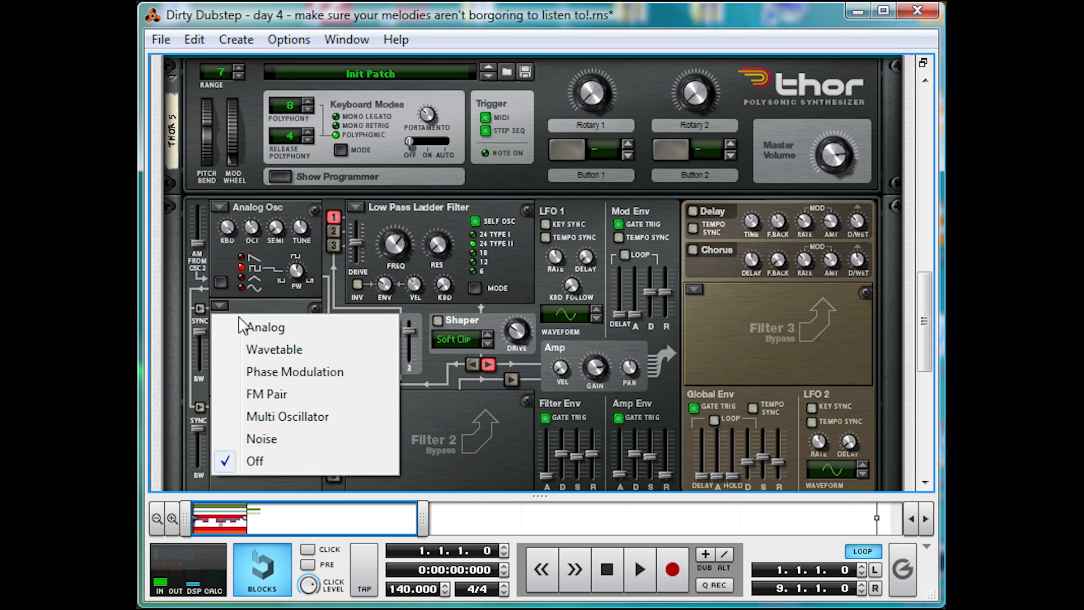
pyautogui.click(308, 416)
pyautogui.click(311, 359)
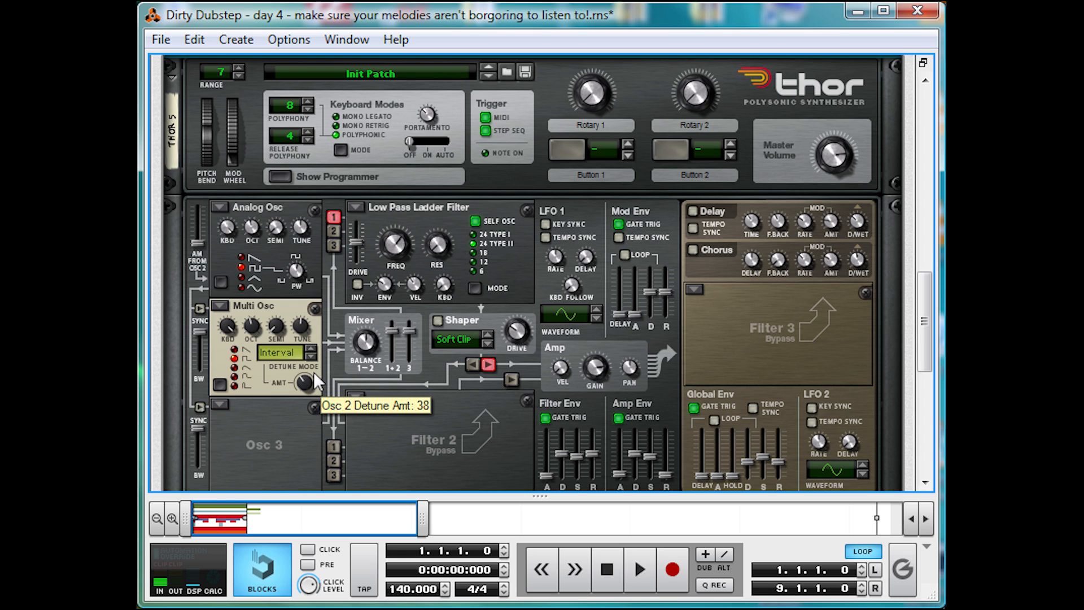
pyautogui.click(335, 230)
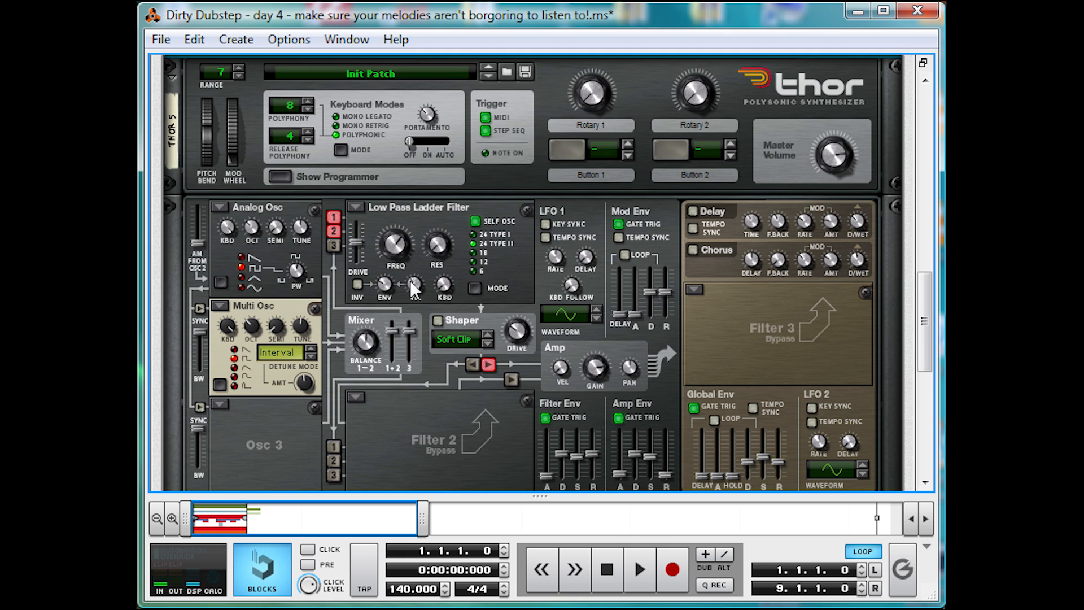
# - Adjust the Low Pass Ladder Filter's frequency, shorten the filter envelope's decay and play the loop to hear the sound
pyautogui.moveTo(397, 244); pyautogui.dragTo(399, 246)
pyautogui.scroll(-3, 598, 373)
pyautogui.moveTo(561, 333); pyautogui.dragTo(551, 391)
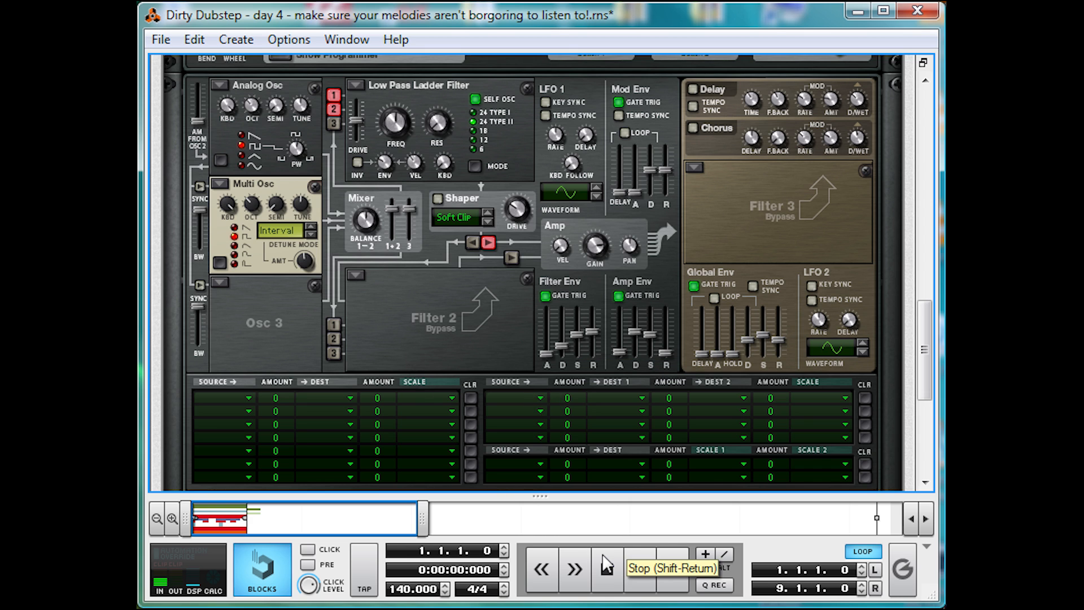
pyautogui.press('space')
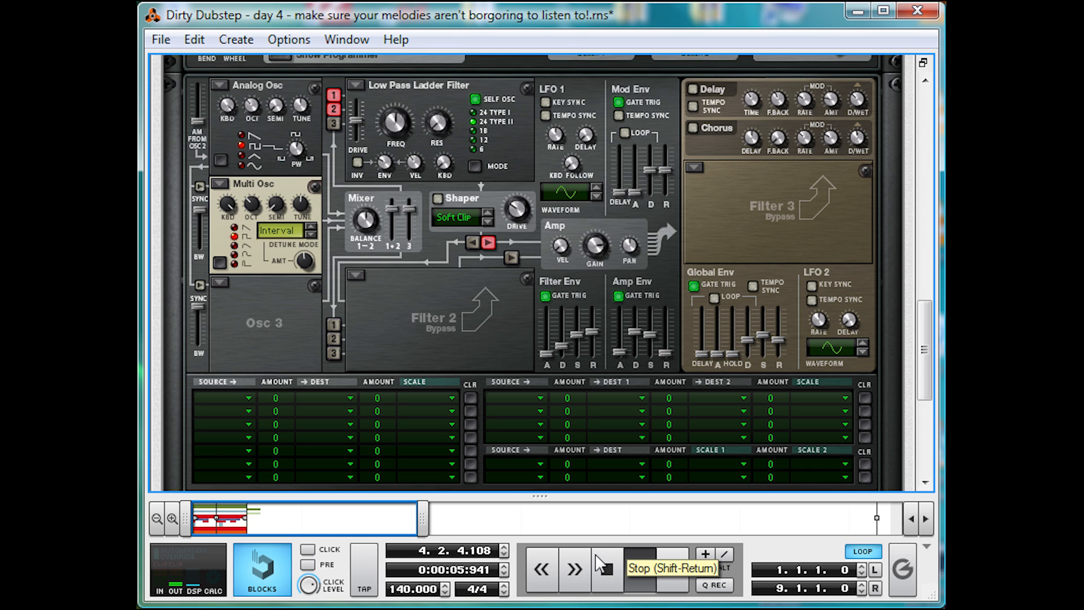
pyautogui.click(601, 565)
# - Lengthen the amp envelope's release and play the loop to check it
pyautogui.moveTo(672, 353); pyautogui.dragTo(685, 281)
pyautogui.press('space')
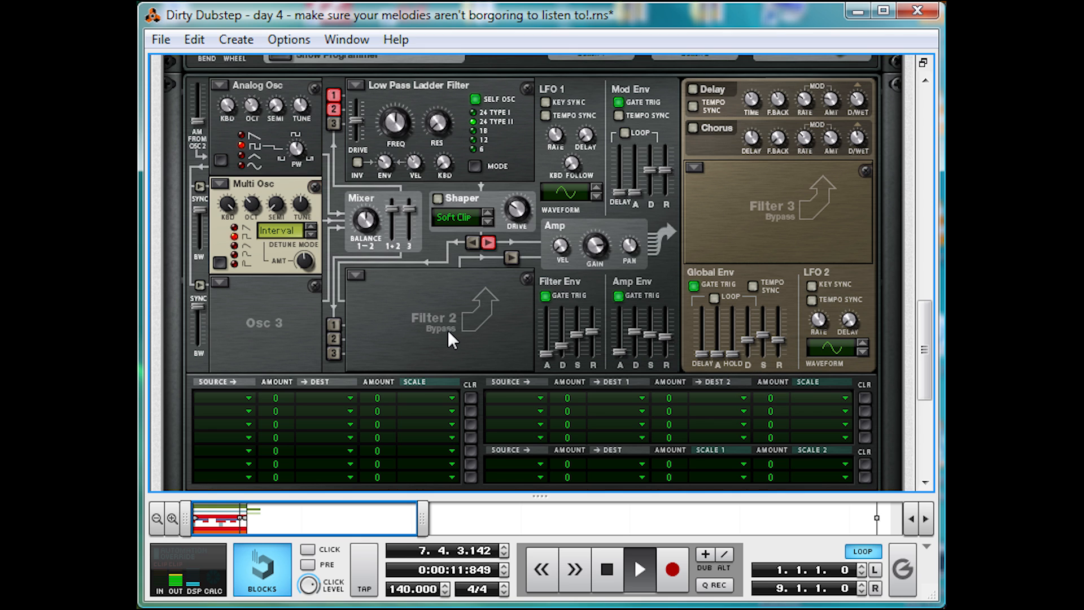
pyautogui.press('space')
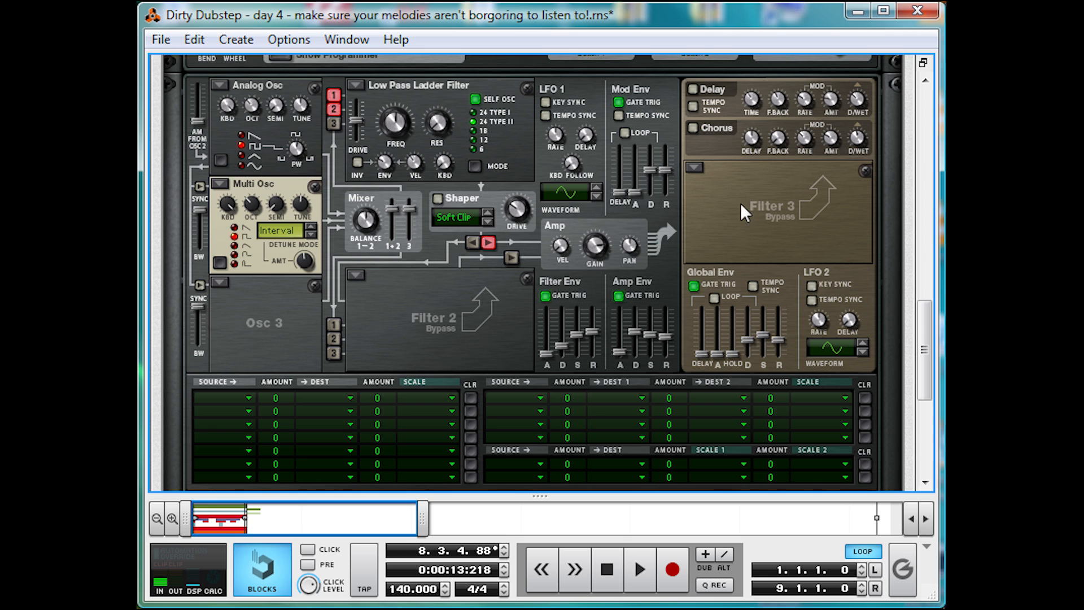
# - Load a Comb Filter as Filter 3, set its frequency to 857 Hz, raise its resonance and choose the COMB − mode
pyautogui.click(693, 167)
pyautogui.click(728, 230)
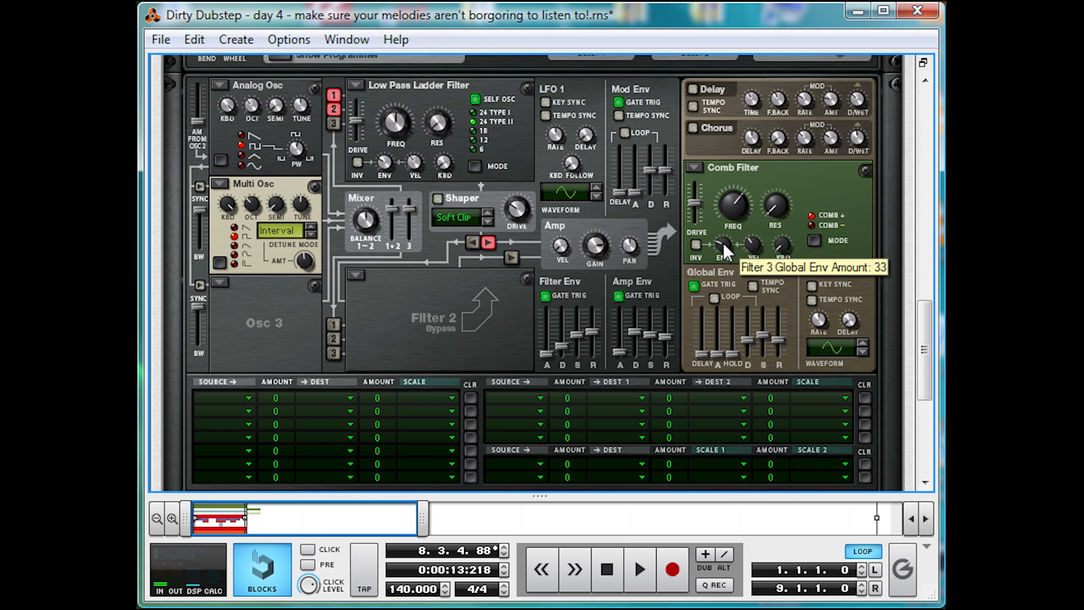
pyautogui.moveTo(747, 200); pyautogui.dragTo(722, 237)
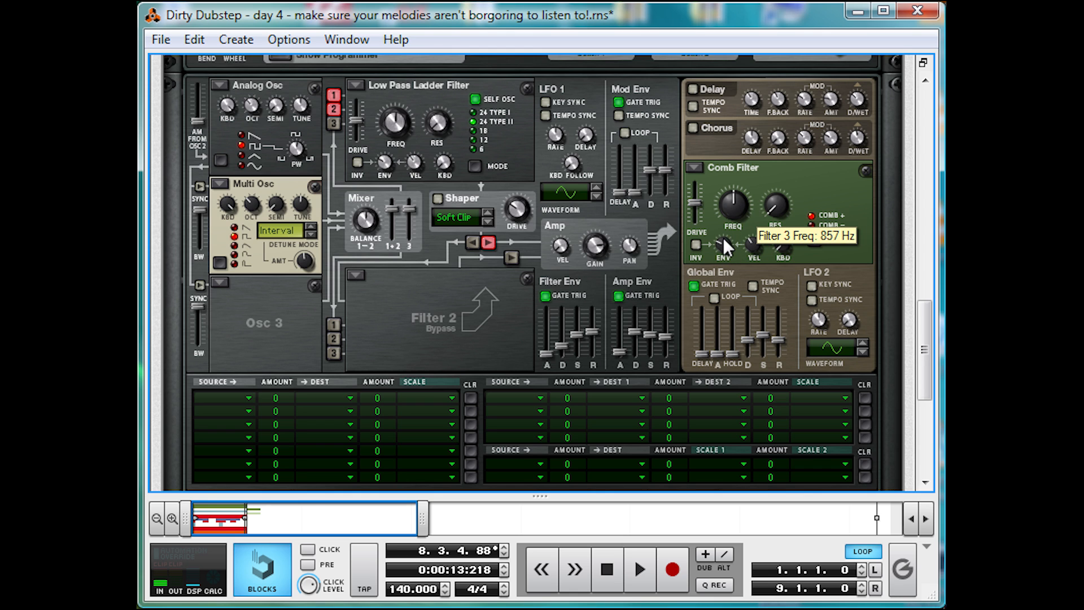
pyautogui.moveTo(798, 128); pyautogui.dragTo(805, 10)
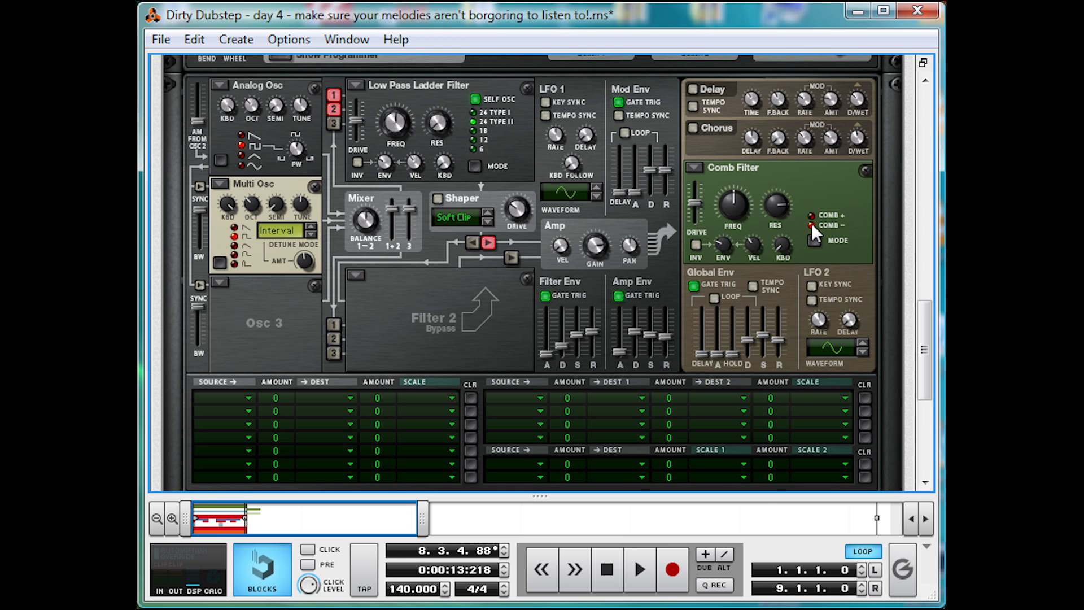
# - Play the loop and lower the Comb-y Lead mixer channel's level to 67
pyautogui.press('space')
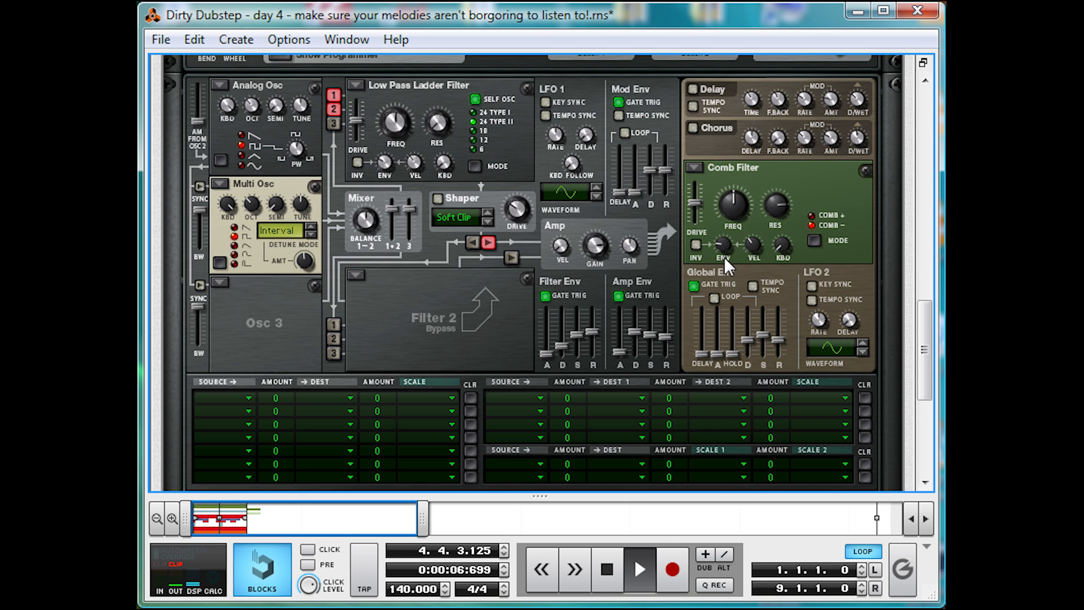
pyautogui.scroll(5, 653, 290)
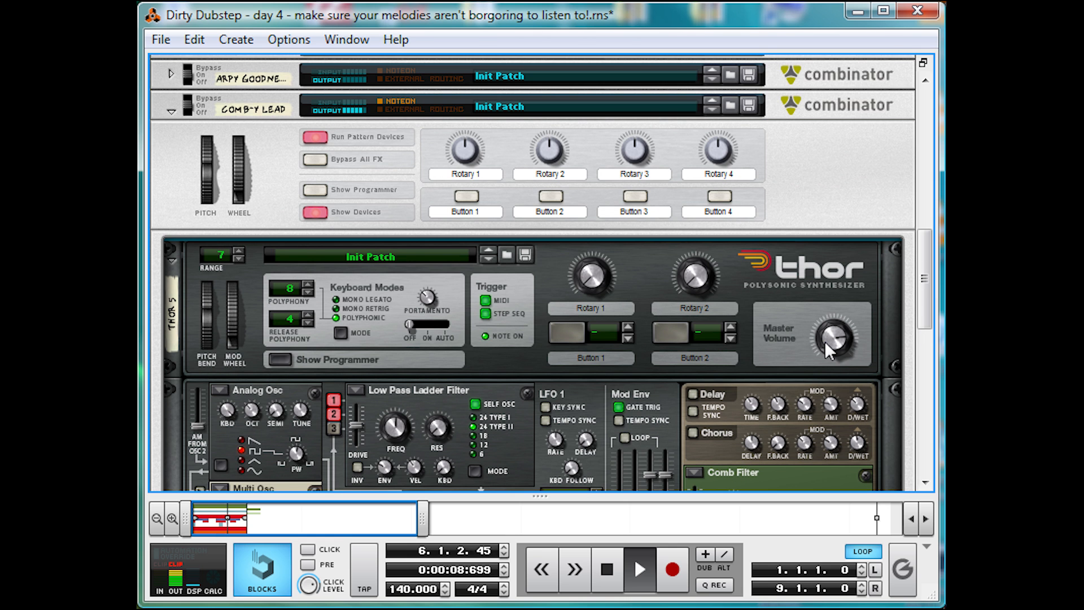
pyautogui.scroll(6, 612, 312)
pyautogui.moveTo(516, 167); pyautogui.dragTo(499, 277)
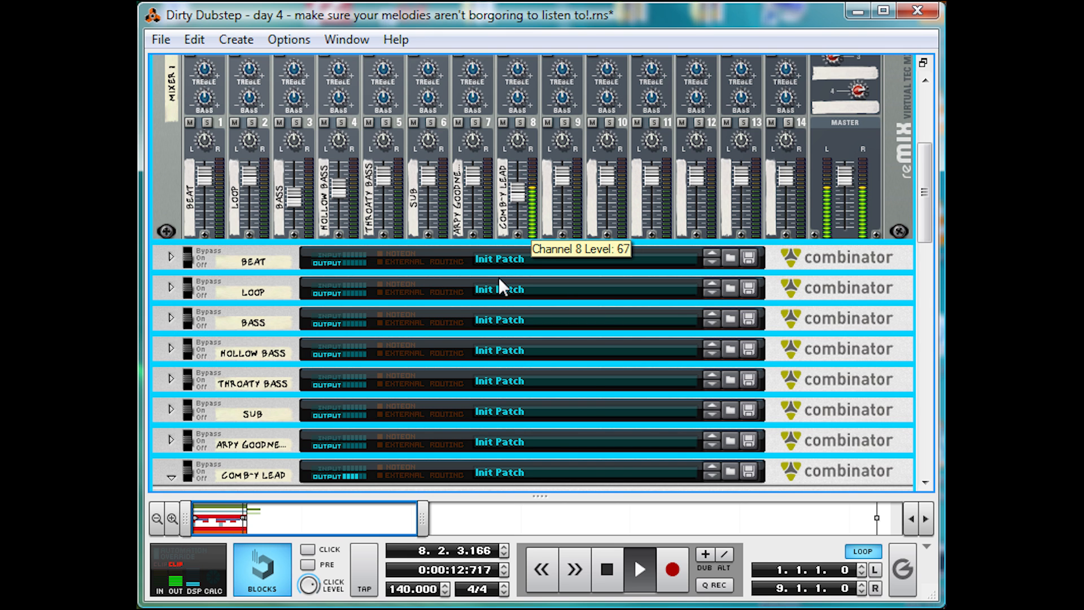
pyautogui.scroll(-10, 542, 252)
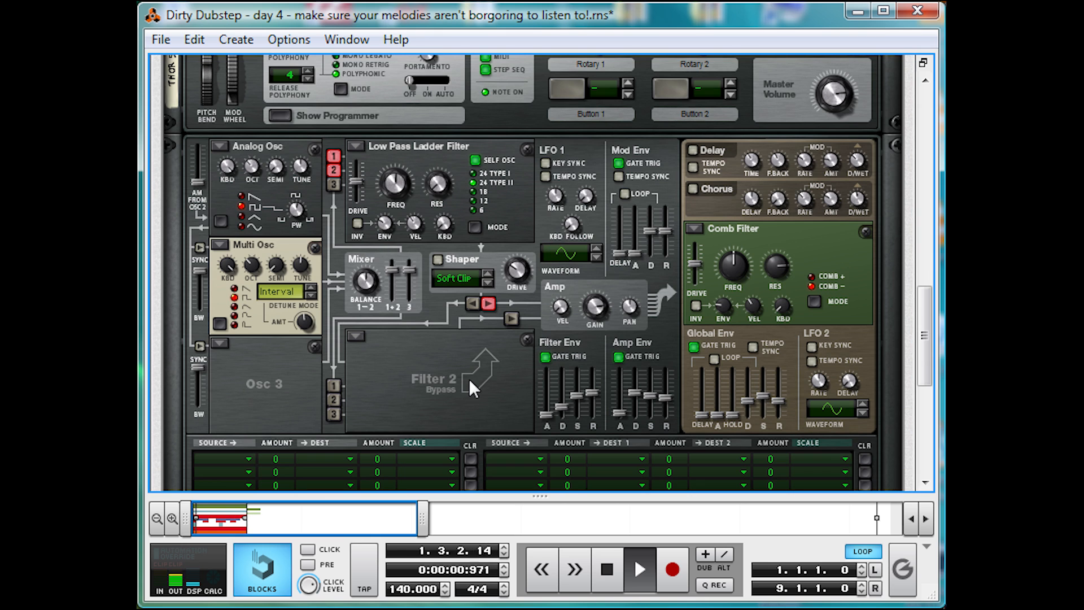
pyautogui.press('space')
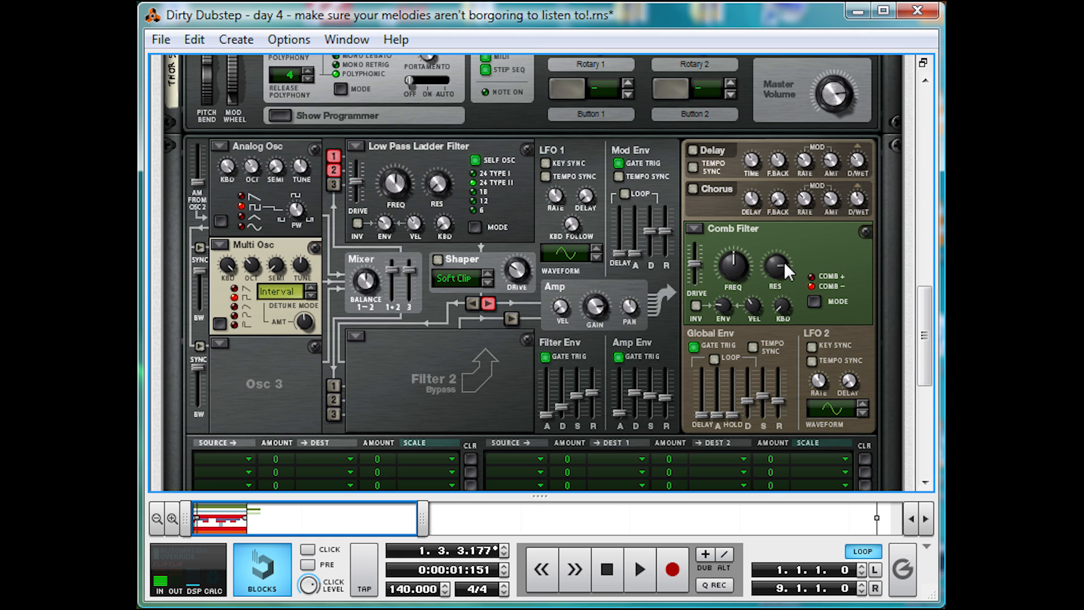
# - Tune the Comb Filter during playback to a resonance of 105 and a frequency of 946 Hz
pyautogui.press('space')
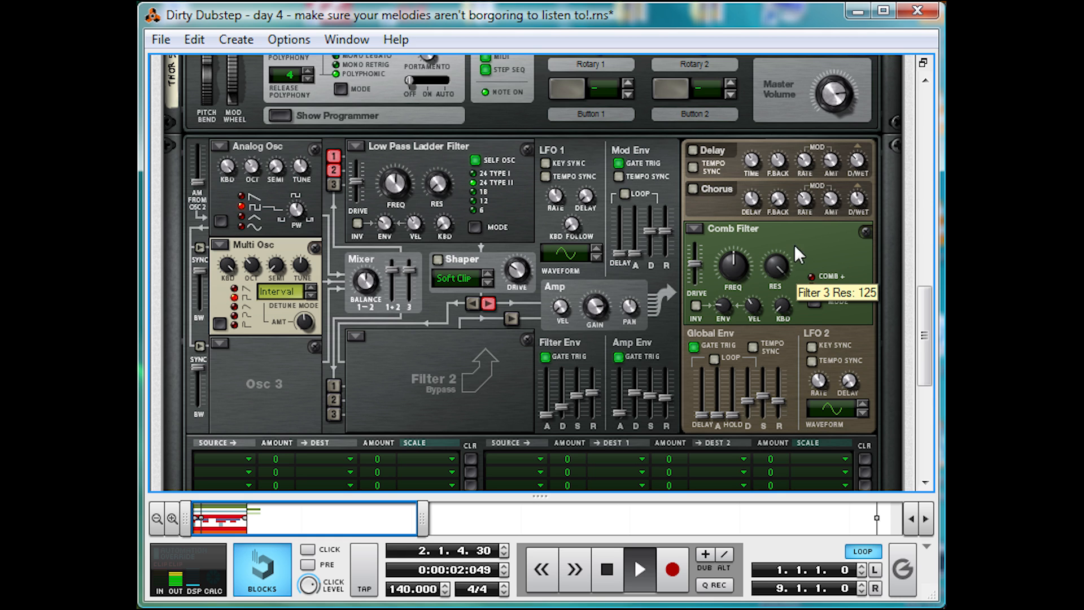
pyautogui.moveTo(801, 233); pyautogui.dragTo(794, 259)
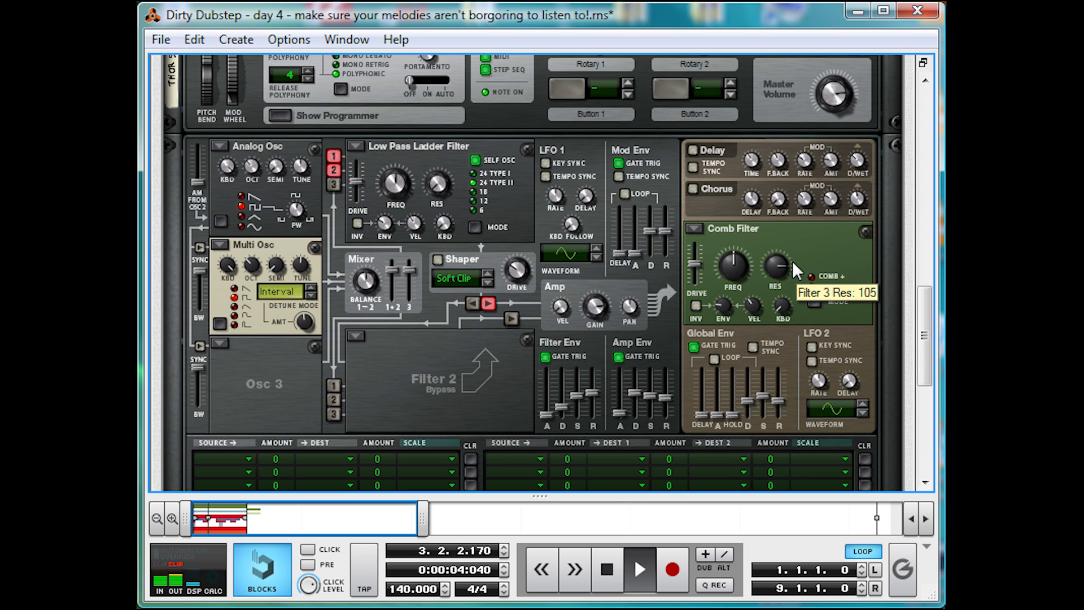
pyautogui.press('space')
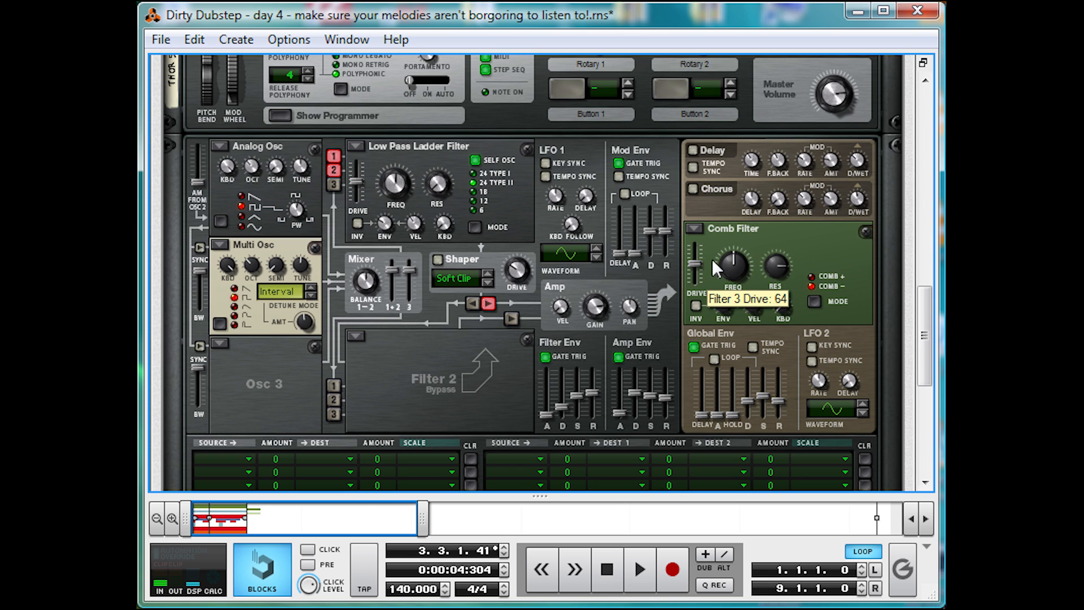
pyautogui.press('space')
pyautogui.moveTo(732, 265)
pyautogui.mouseDown()
pyautogui.moveTo(721, 299)
pyautogui.moveTo(743, 235)
pyautogui.moveTo(733, 264)
pyautogui.mouseUp()
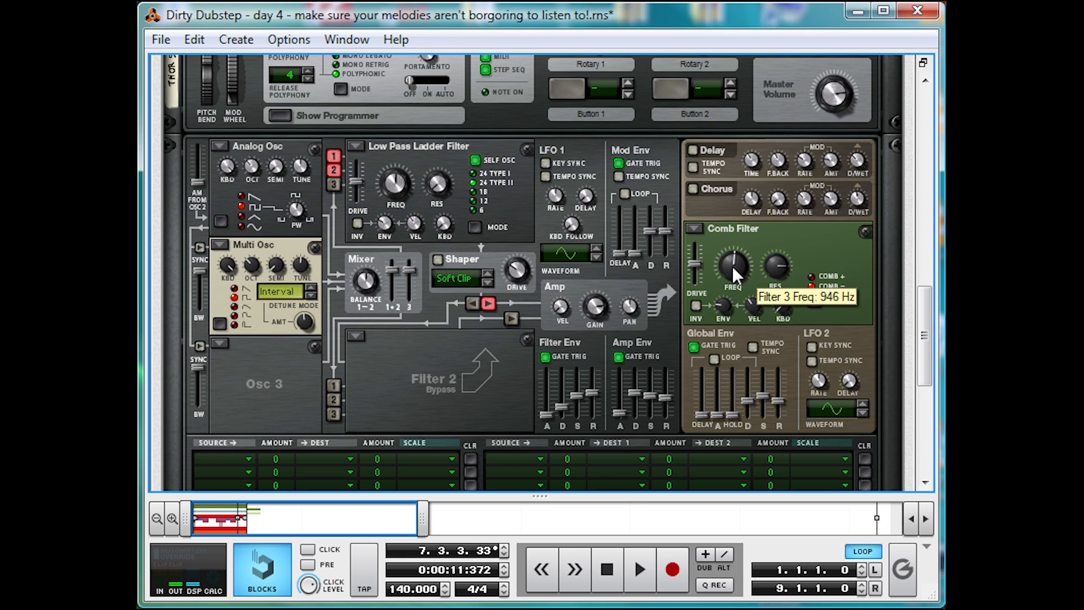
# - Compare the Comb Filter's COMB + and COMB − modes during playback, ending on COMB −
pyautogui.press('space')
pyautogui.click(829, 276)
pyautogui.click(822, 285)
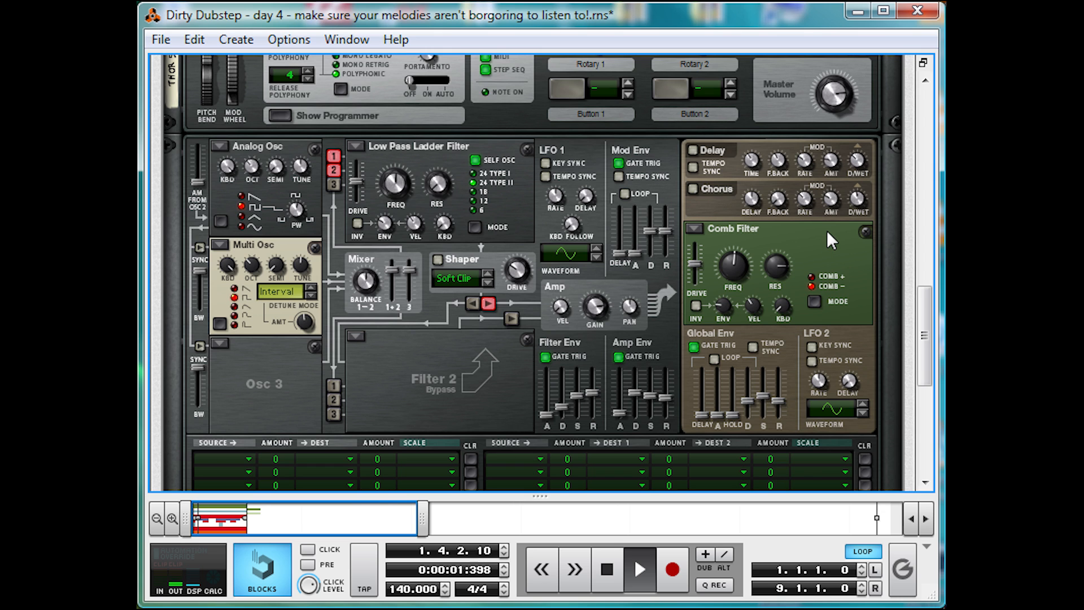
pyautogui.press('space')
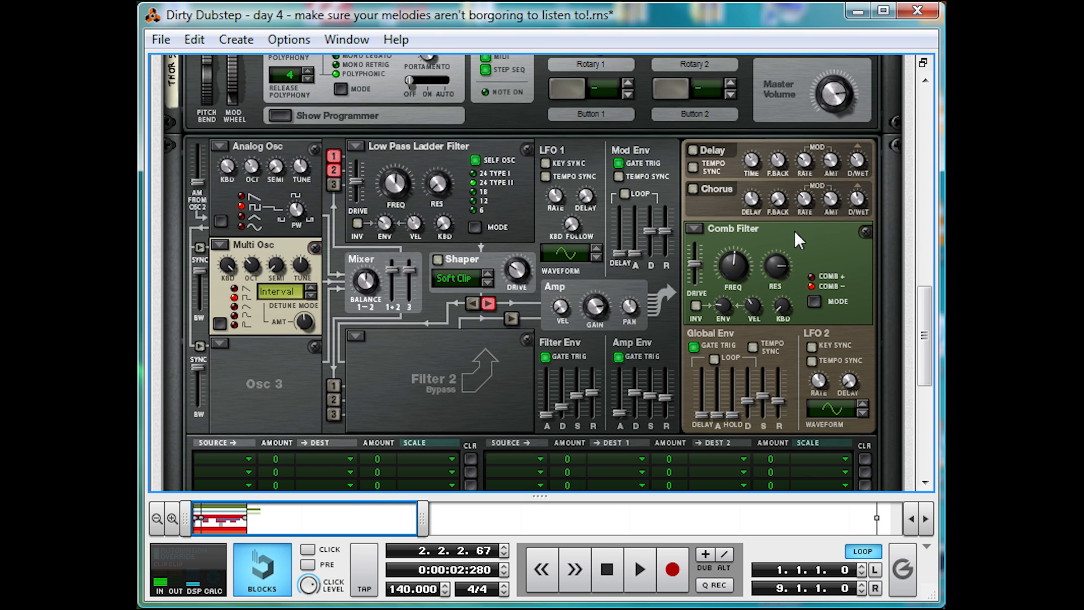
# - Turn on Thor's delay with tempo sync and its chorus at amount 32, and play the loop to hear the effects
pyautogui.scroll(2, 794, 229)
pyautogui.click(693, 272)
pyautogui.click(691, 289)
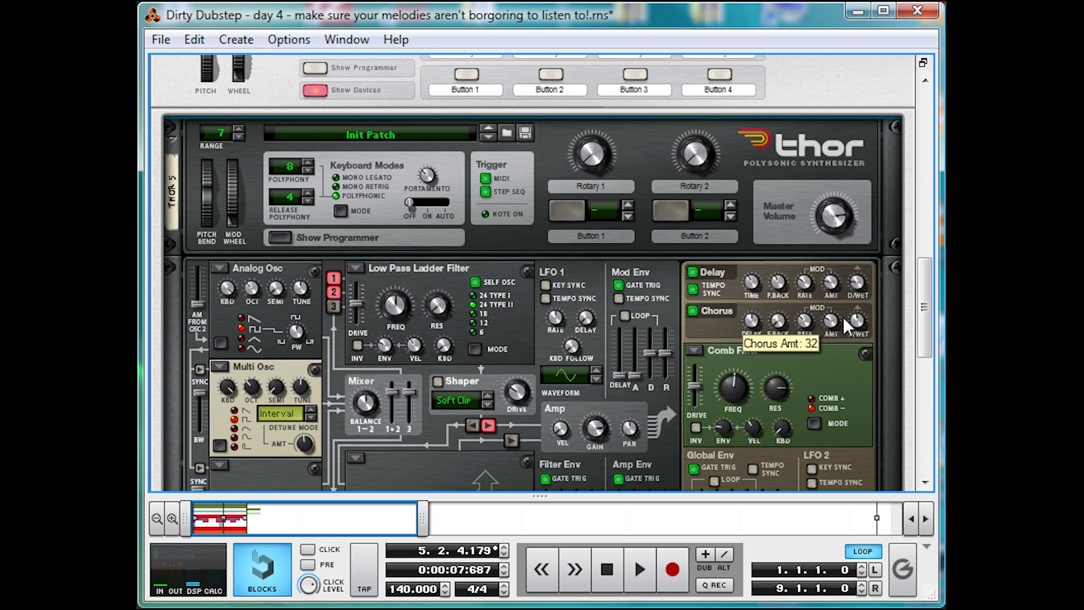
pyautogui.press('space')
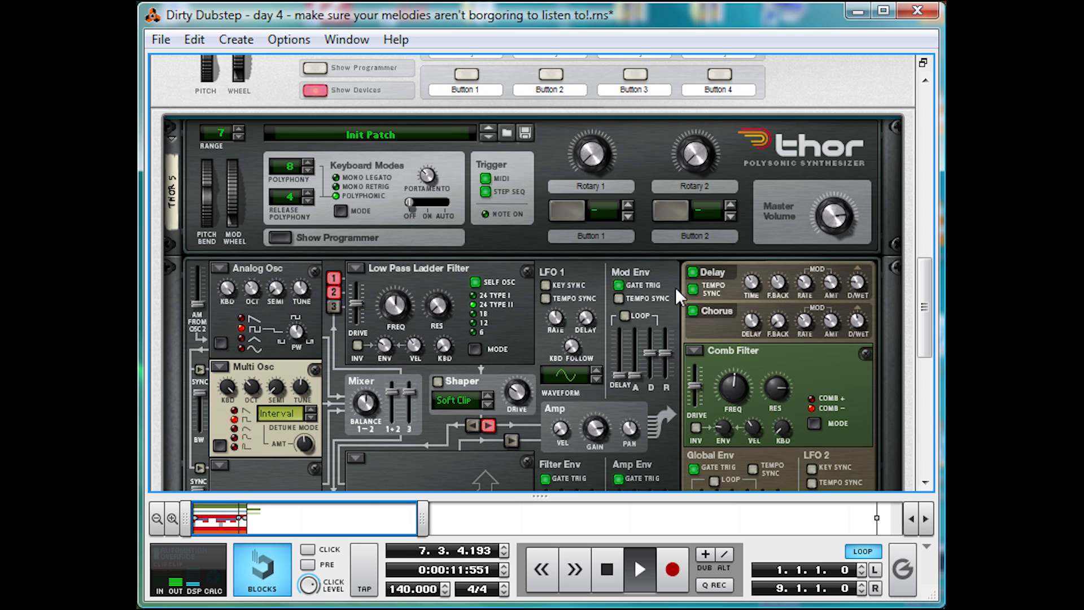
pyautogui.press('space')
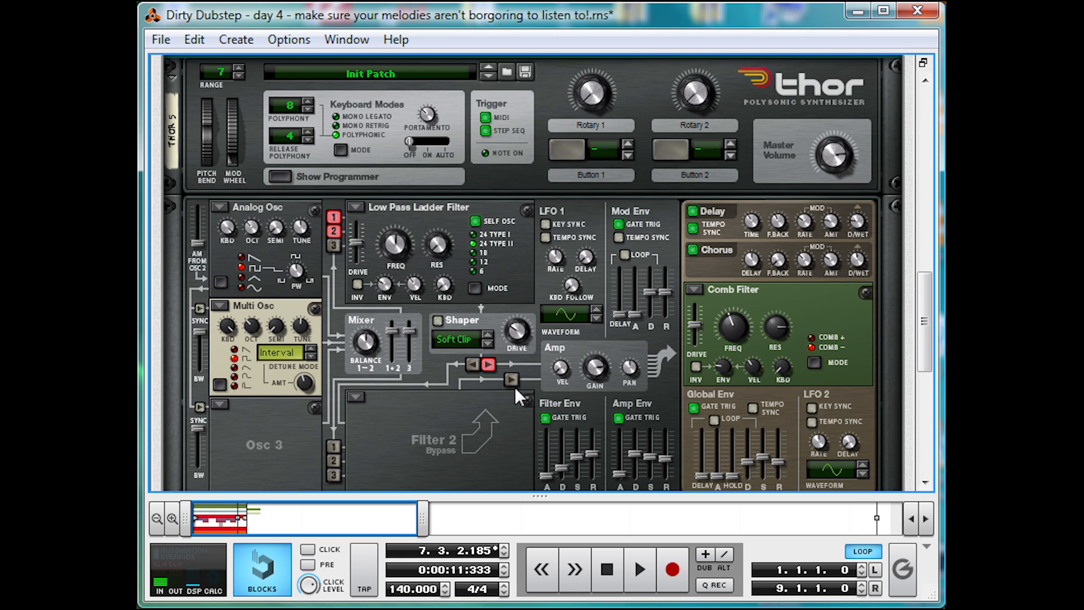
# - Play the loop and add an MClass Equalizer after the Thor synthesizer in the Comb-y Lead Combinator
pyautogui.press('space')
pyautogui.scroll(-5, 507, 348)
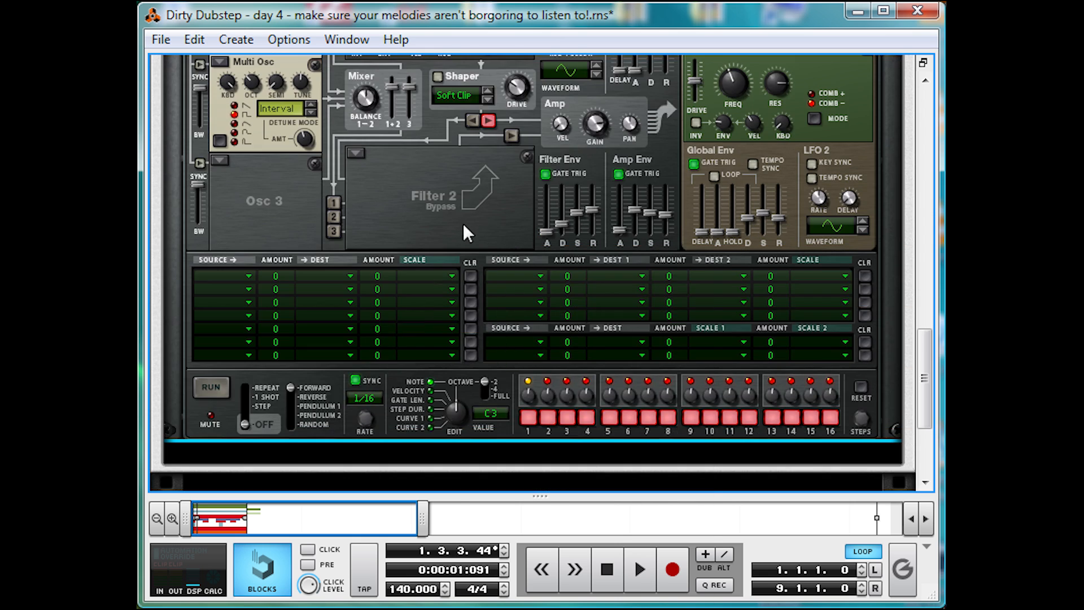
pyautogui.rightClick(464, 224)
pyautogui.moveTo(581, 410)
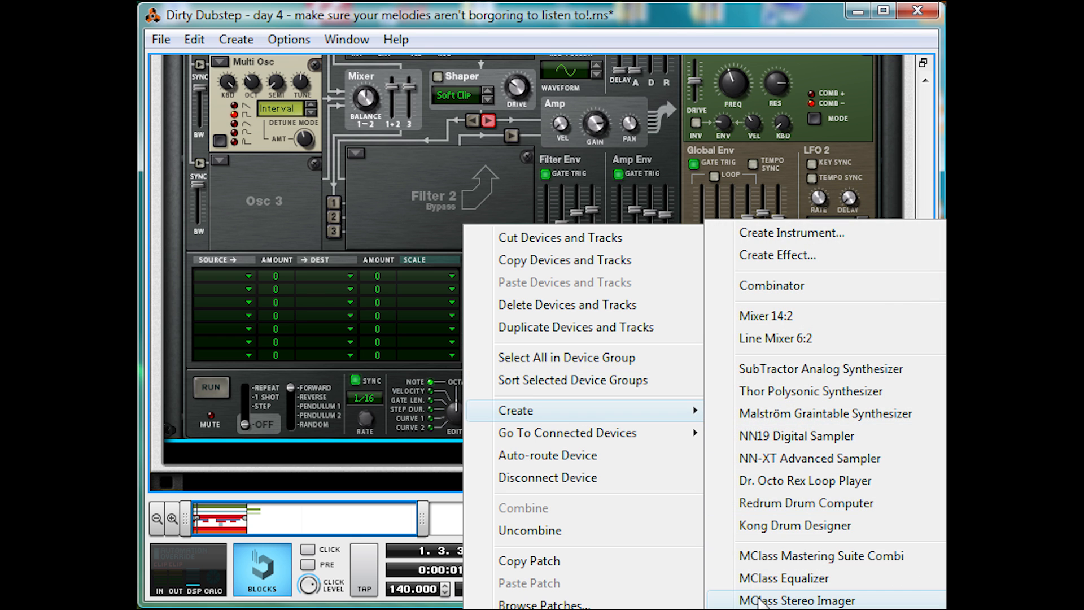
pyautogui.click(784, 577)
# - Enable the equalizer's Param 1 band and shape a wide boost of about 9 dB around 5 kHz
pyautogui.click(678, 360)
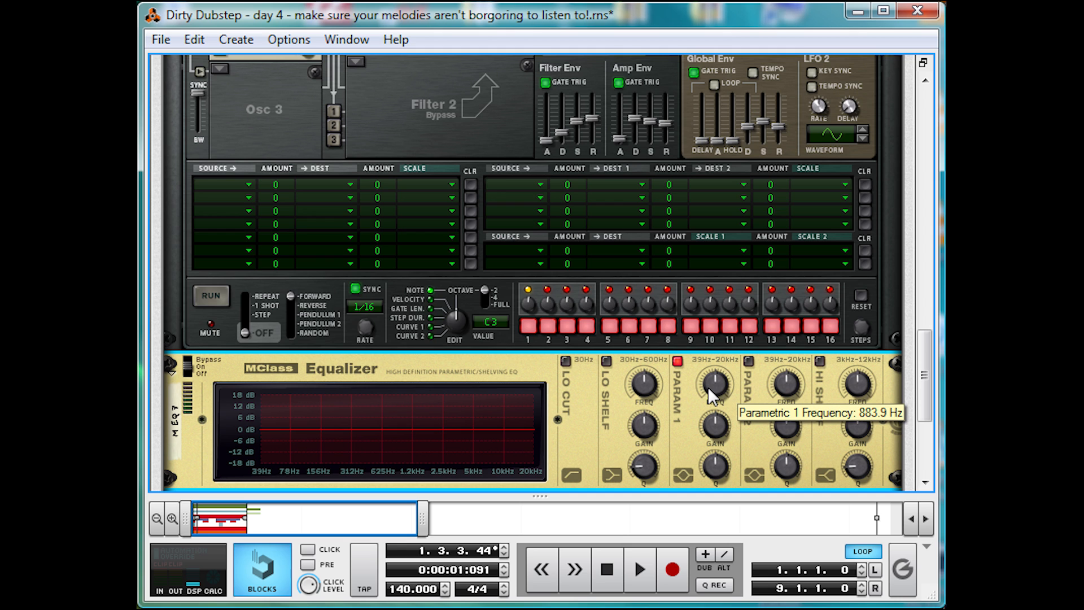
pyautogui.moveTo(719, 381); pyautogui.dragTo(770, 228)
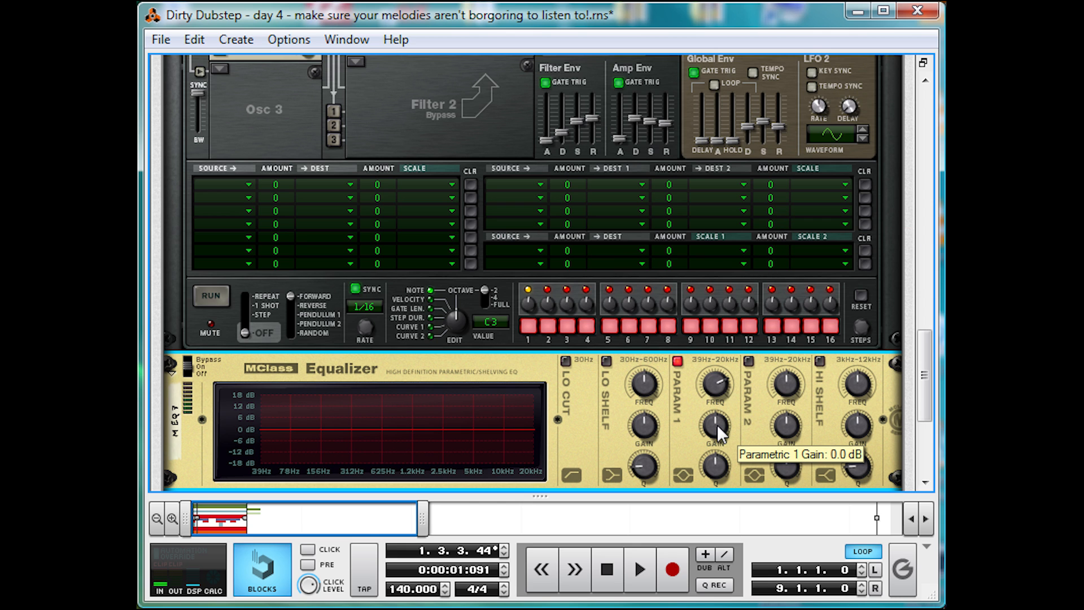
pyautogui.moveTo(716, 424); pyautogui.dragTo(756, 343)
pyautogui.moveTo(712, 466); pyautogui.dragTo(675, 564)
# - Enable the equalizer's Param 2 band and cut about 16 dB just below 1 kHz
pyautogui.click(749, 360)
pyautogui.moveTo(785, 425); pyautogui.dragTo(786, 466)
pyautogui.moveTo(785, 427); pyautogui.dragTo(763, 533)
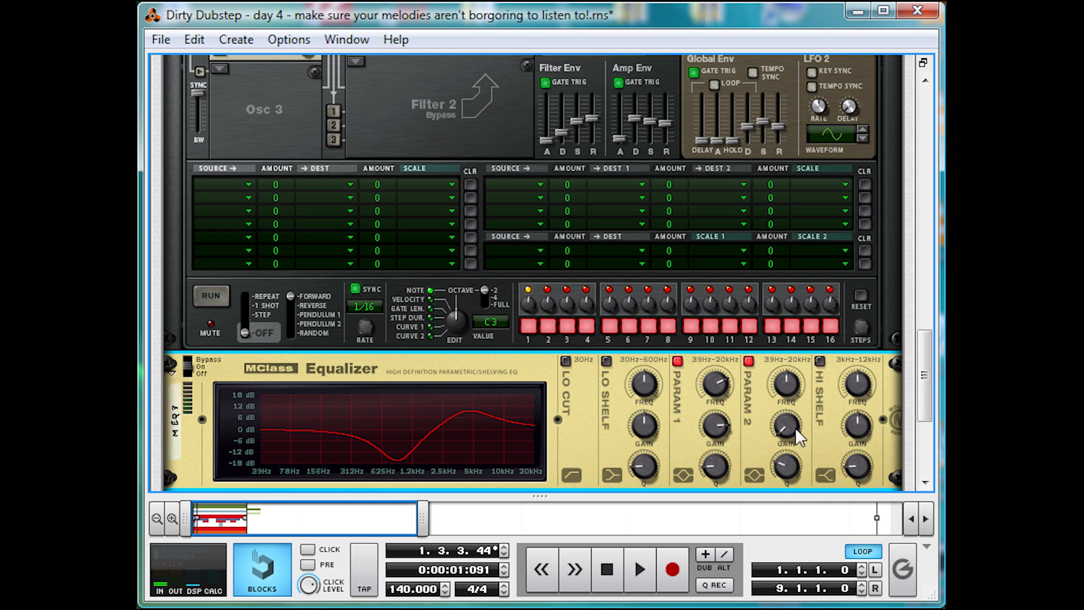
# - Play the loop to compare the sound with the equalizer bypassed and on, ending with it on
pyautogui.press('space')
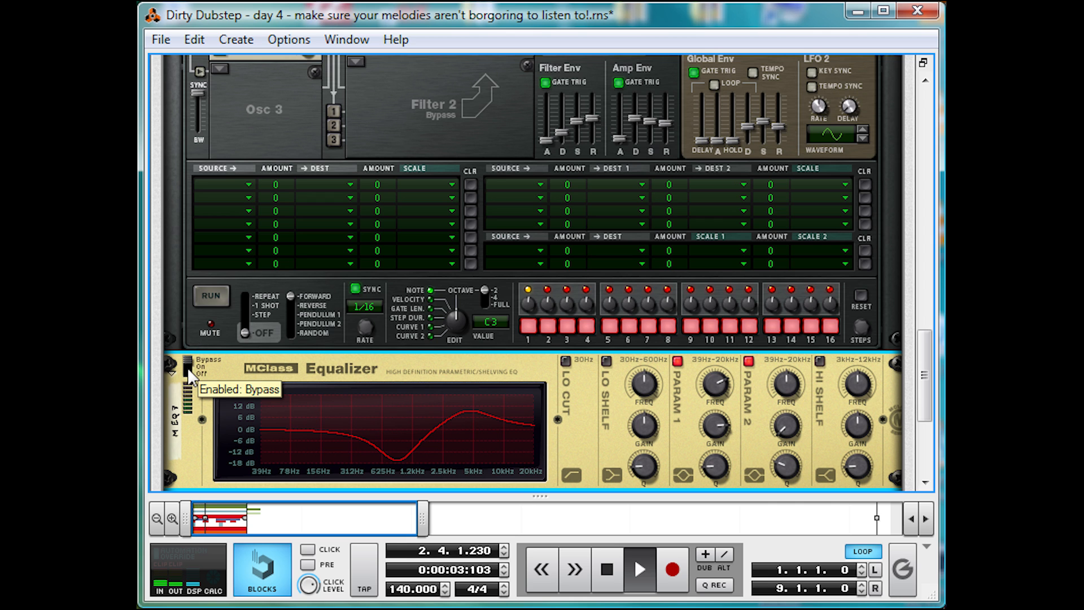
pyautogui.click(188, 368)
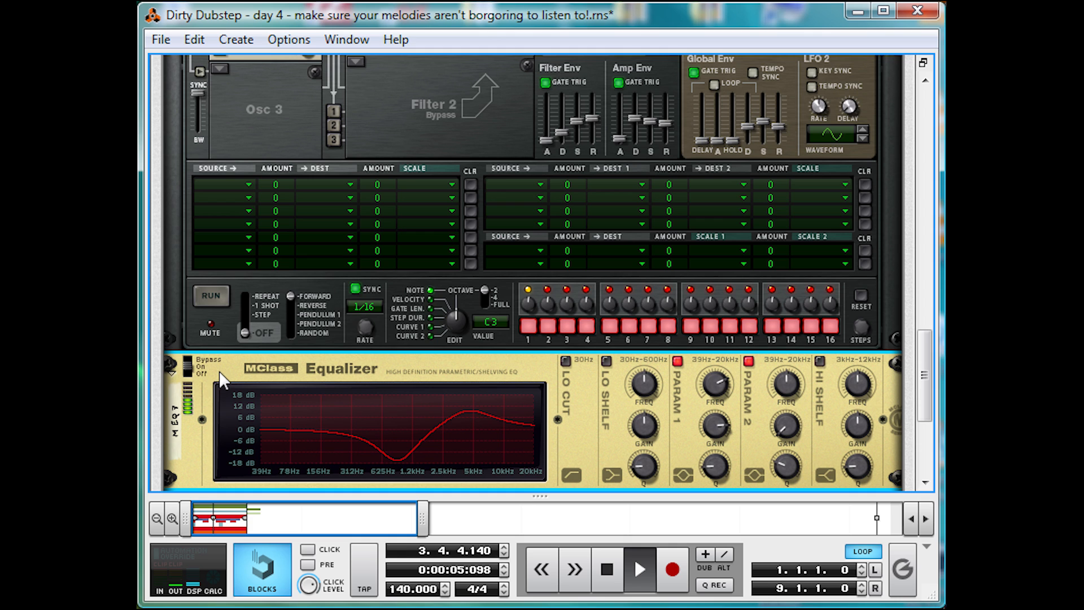
pyautogui.press('space')
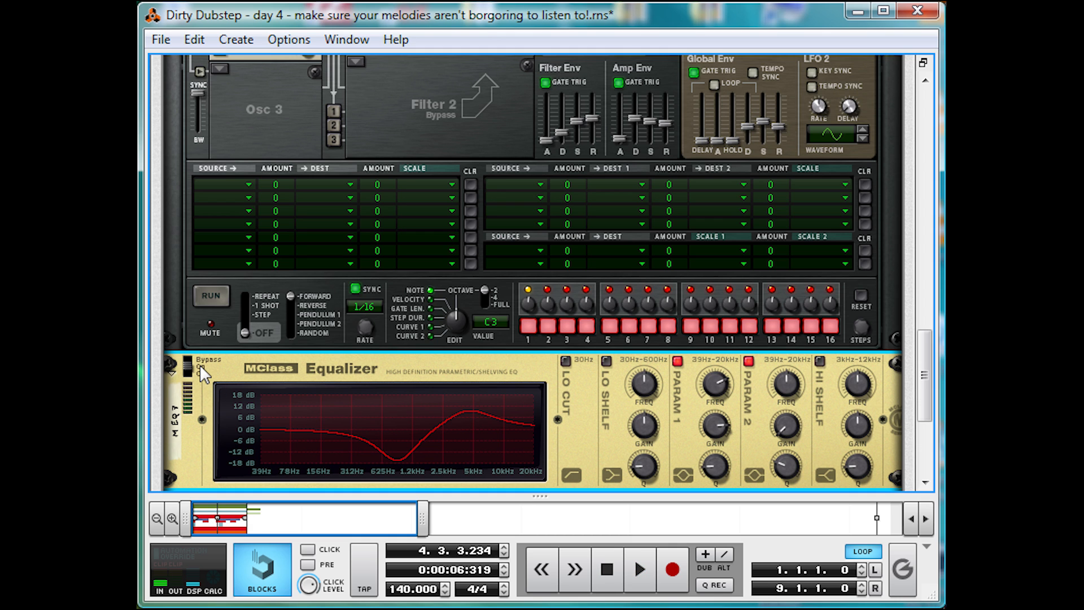
# - Add an MClass Maximizer after the MClass Equalizer
pyautogui.scroll(-3, 339, 316)
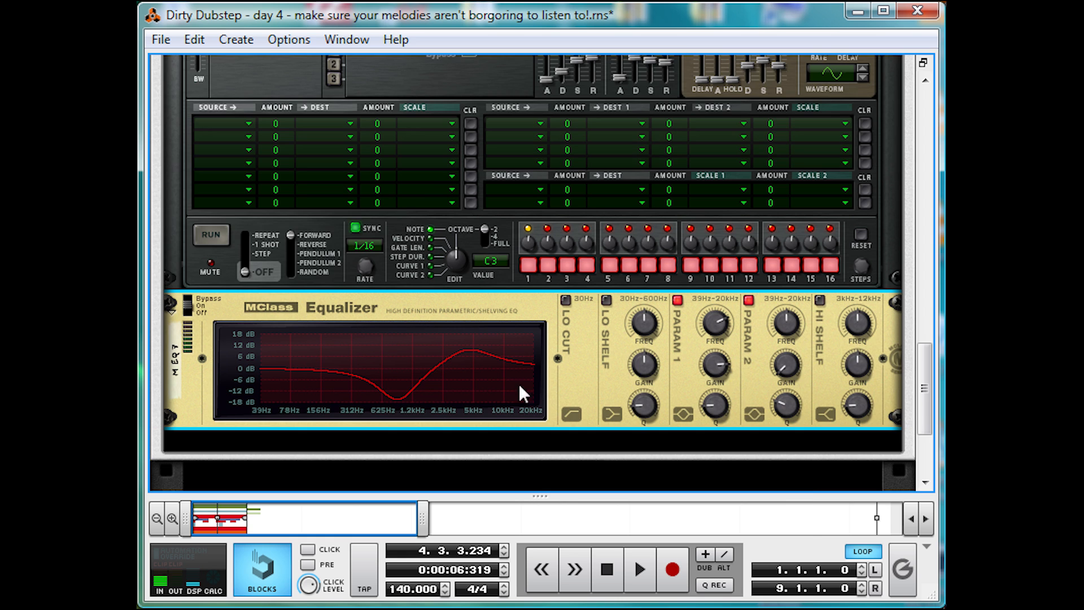
pyautogui.rightClick(563, 373)
pyautogui.moveTo(683, 562)
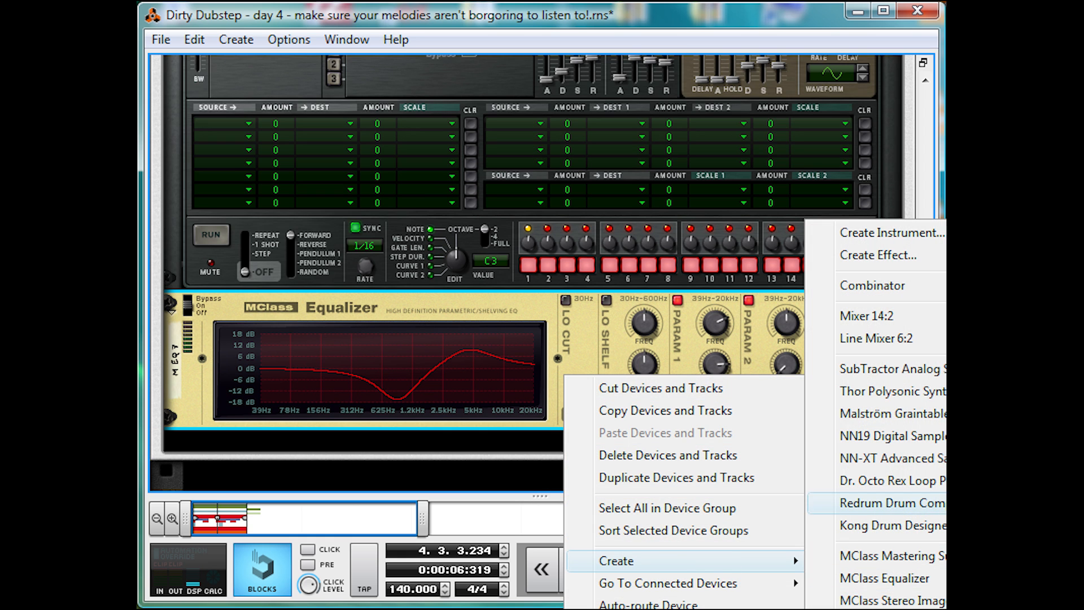
pyautogui.click(880, 609)
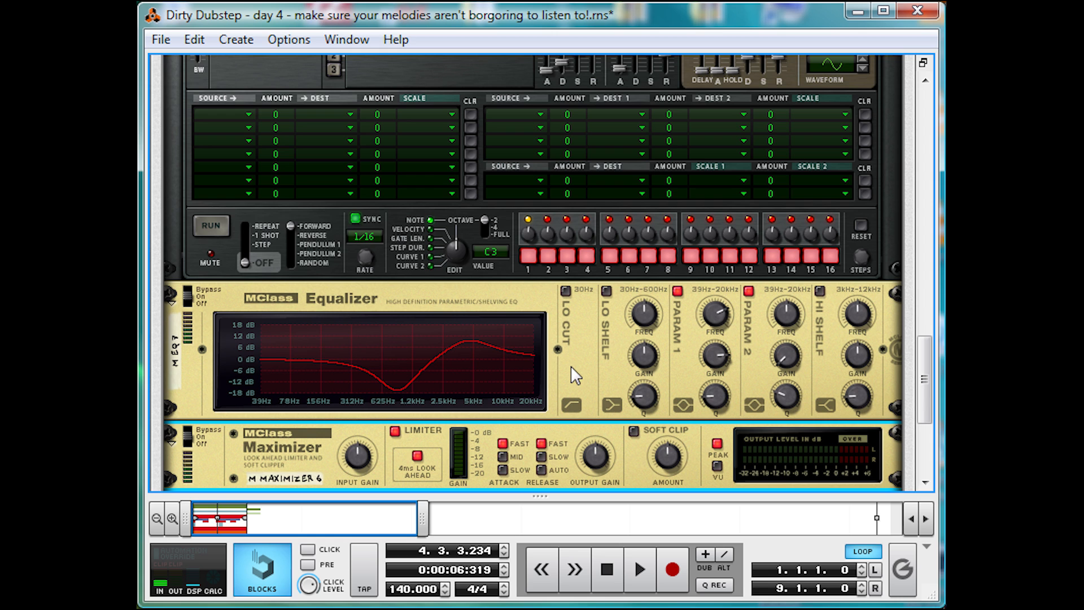
# - Turn the Maximizer's input gain up to maximum and play the loop to hear it
pyautogui.moveTo(352, 452); pyautogui.dragTo(348, 355)
pyautogui.press('space')
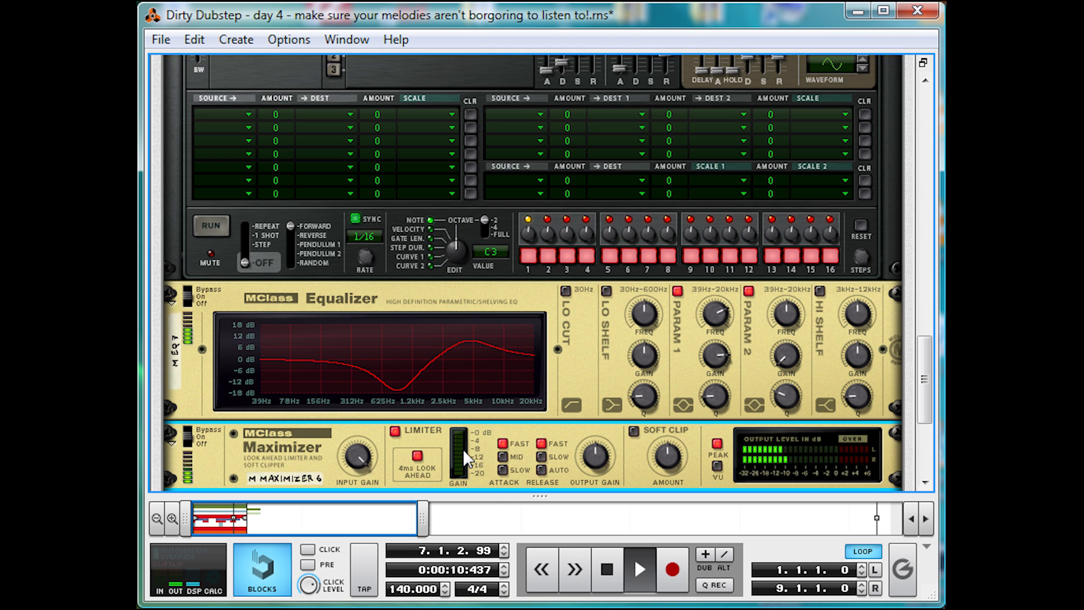
# - Set Thor's delay dry/wet to 35 during playback and stop the loop
pyautogui.scroll(5, 568, 416)
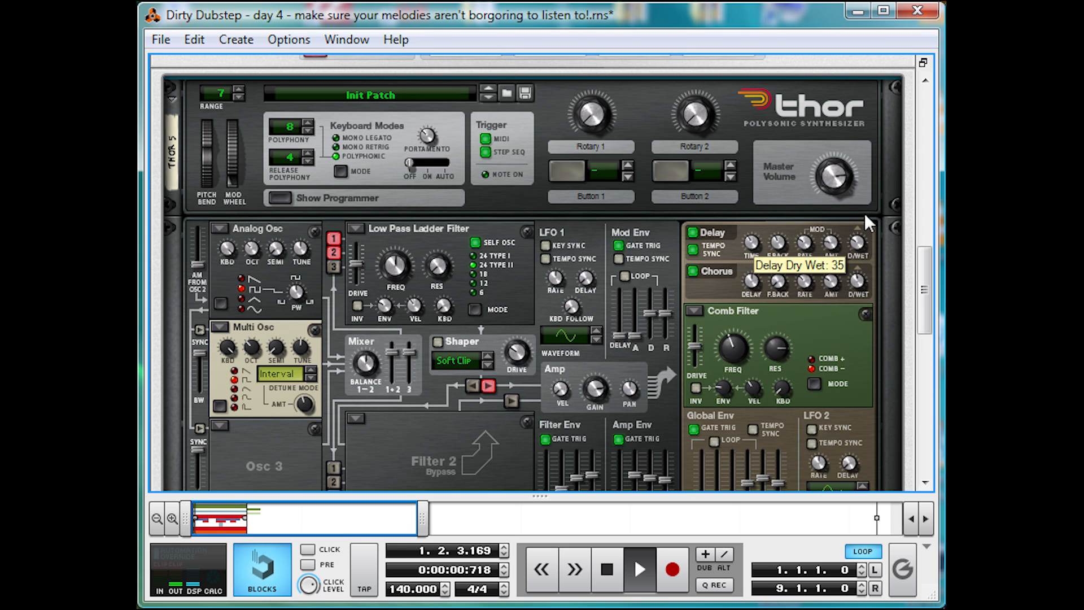
pyautogui.scroll(-4, 643, 262)
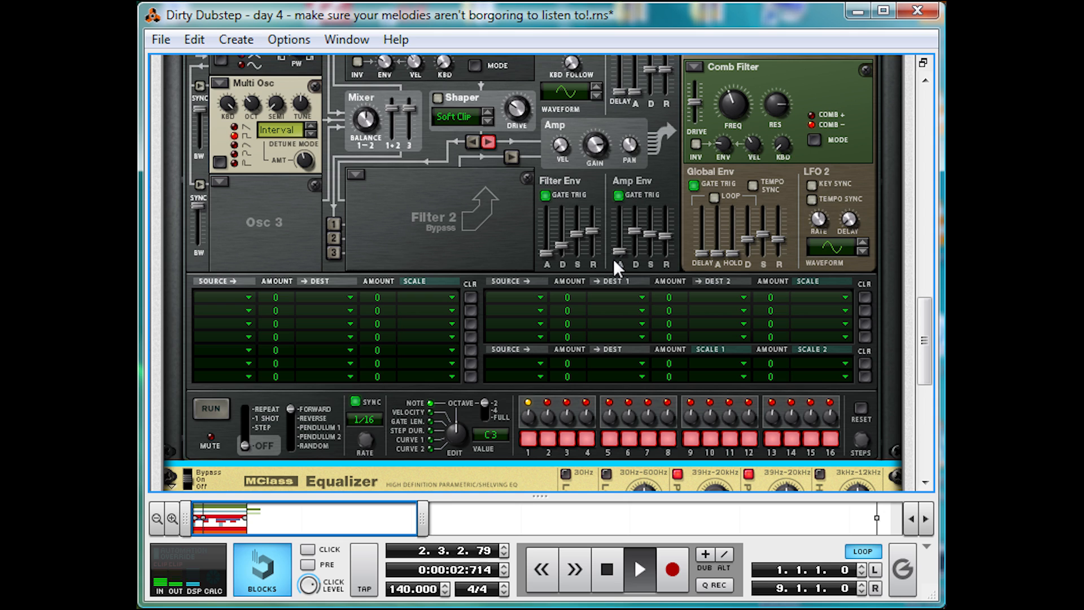
pyautogui.press('space')
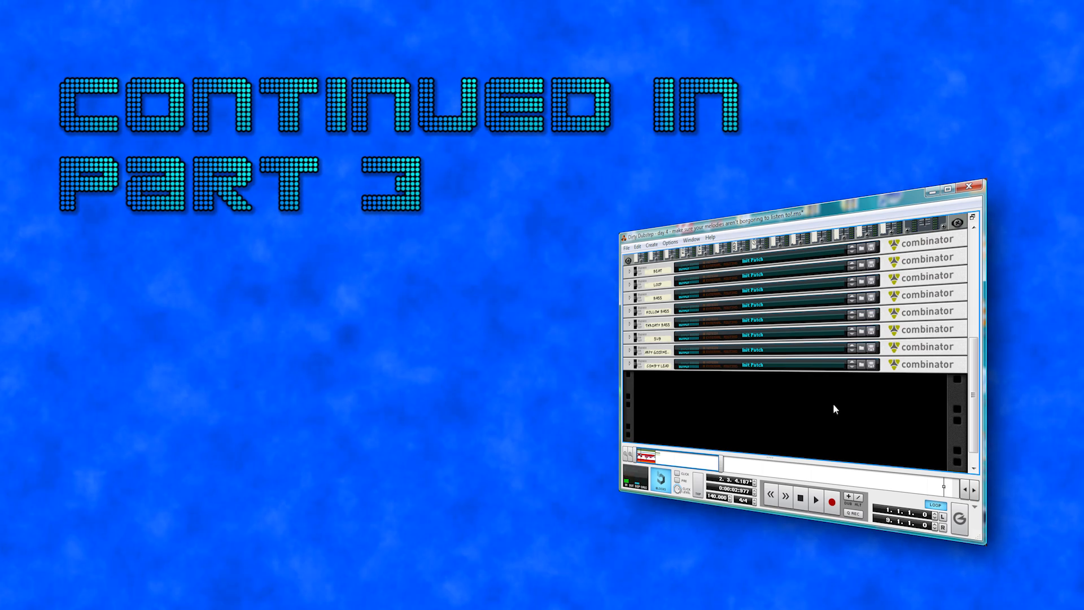
# - Create a new Combinator in the empty rack space below the Comb-y Lead Combinator
pyautogui.rightClick(807, 419)
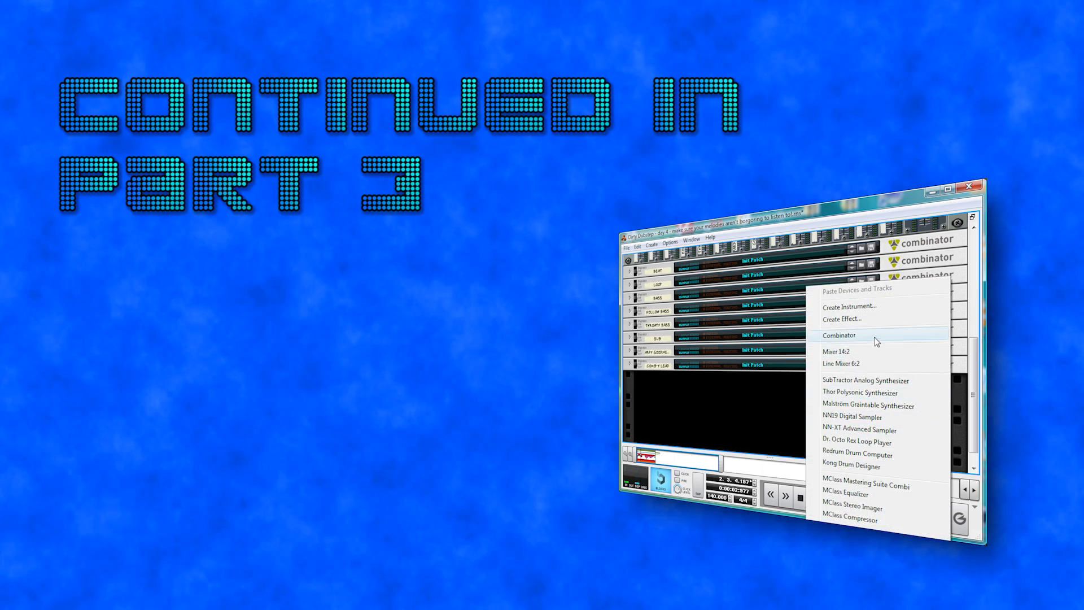